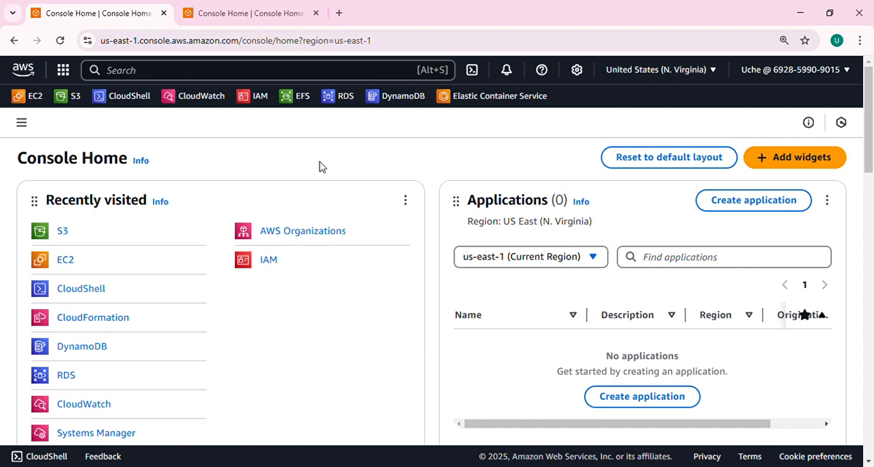
Open the S3 service and start creating a new bucket
click(243, 75)
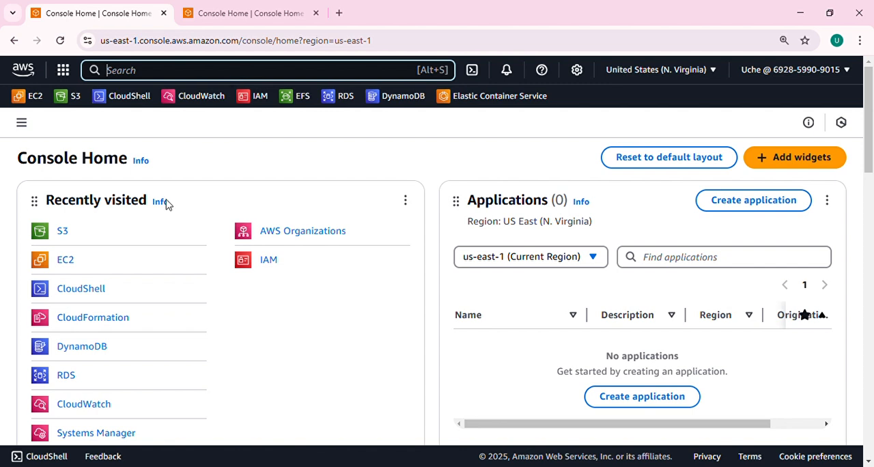
click(75, 97)
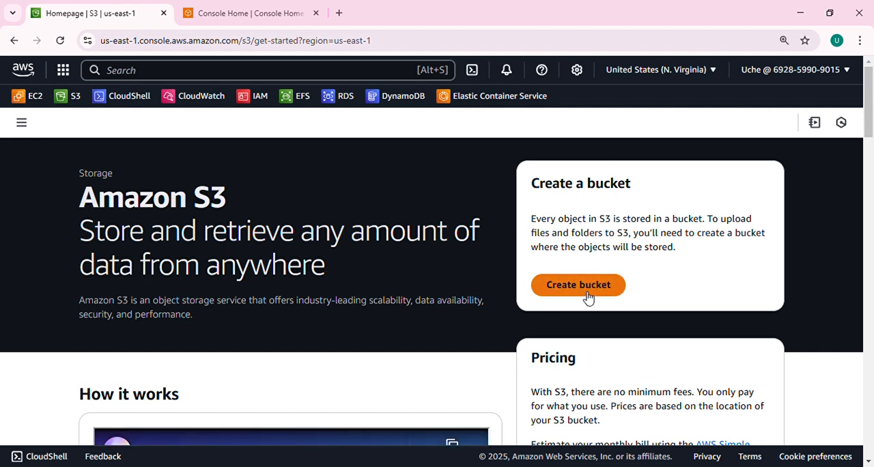
click(587, 296)
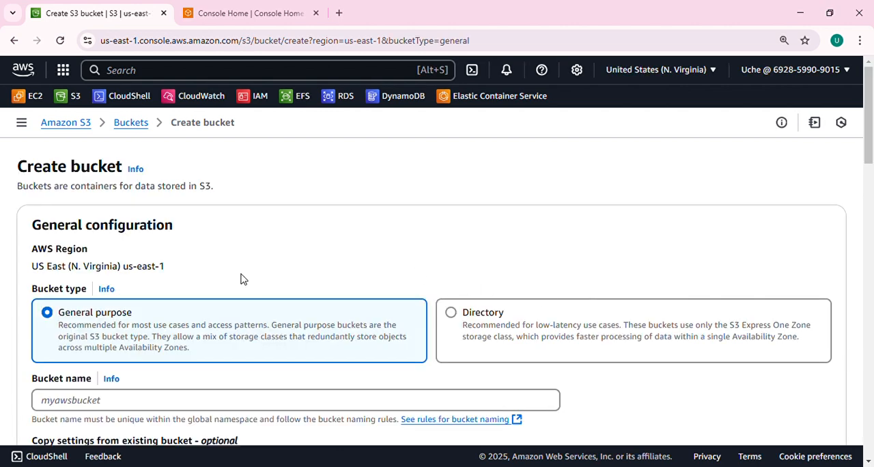
Name the new general purpose bucket uchelight1234564
scroll(242, 279, down, 1)
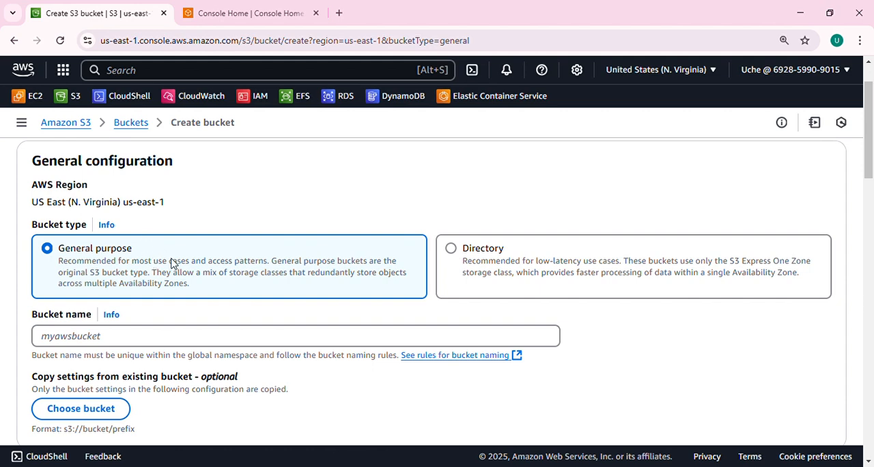
scroll(172, 263, down, 2)
click(165, 214)
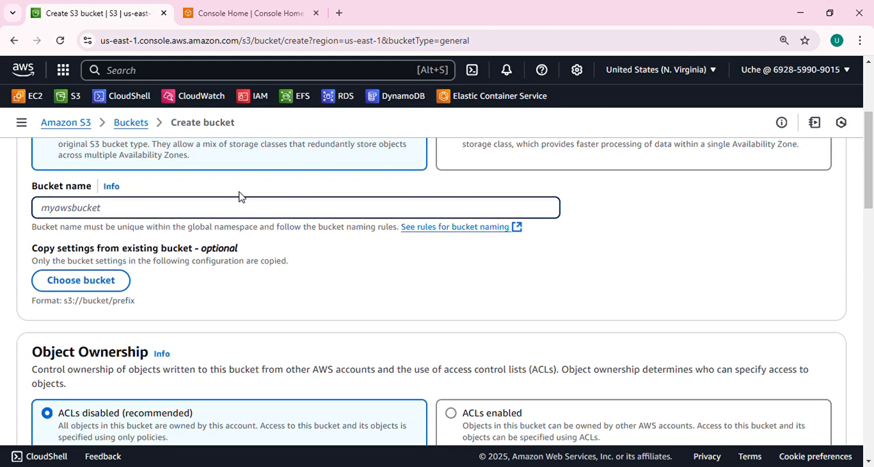
text(Uchelight1)
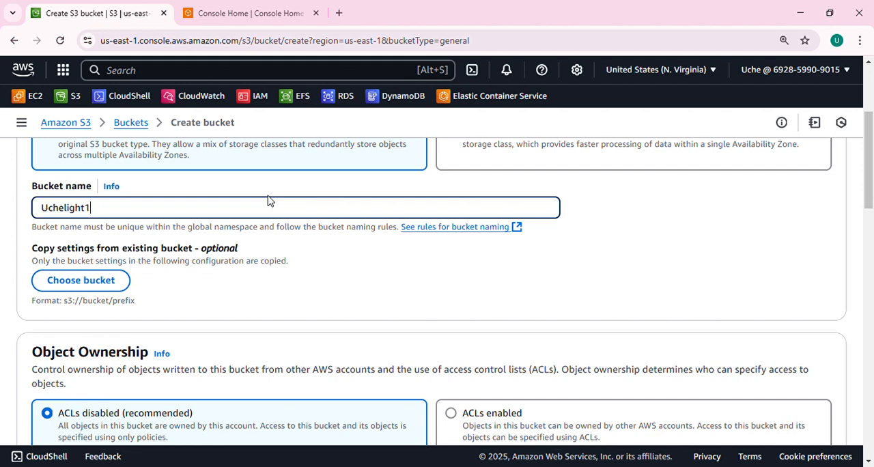
text(234564)
key(BackSpace)
text(u)
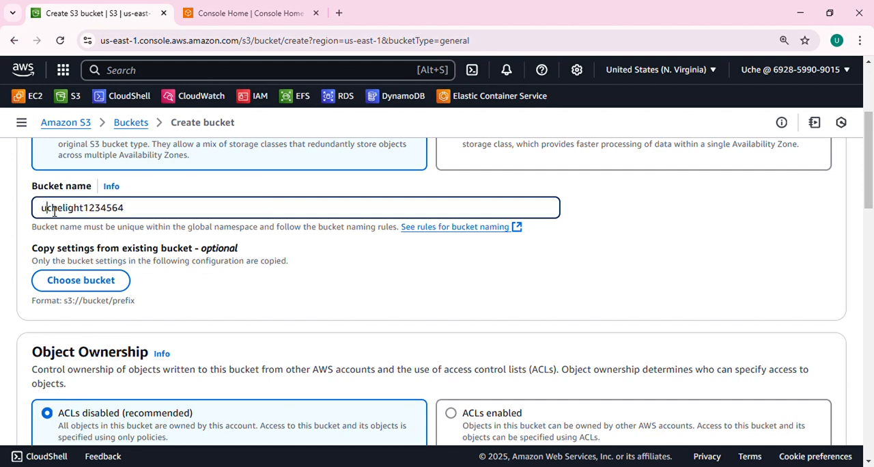
Turn off Block all public access for the bucket and acknowledge that its objects might become public
scroll(150, 248, down, 6)
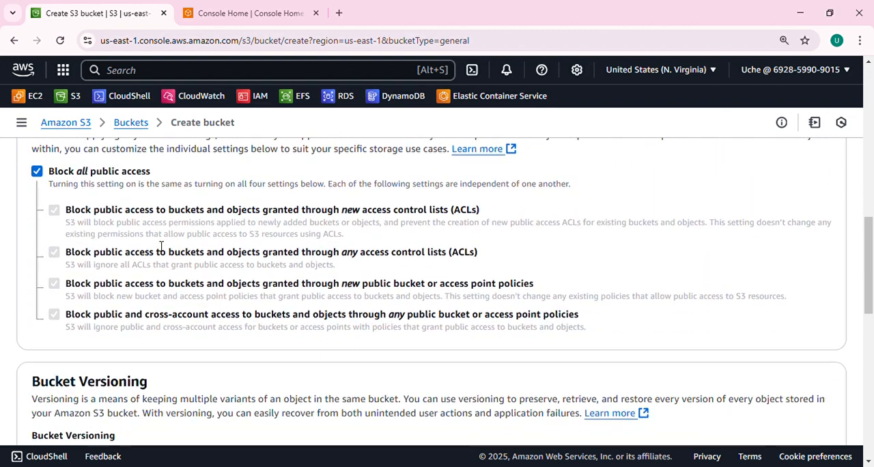
click(38, 174)
scroll(123, 220, down, 2)
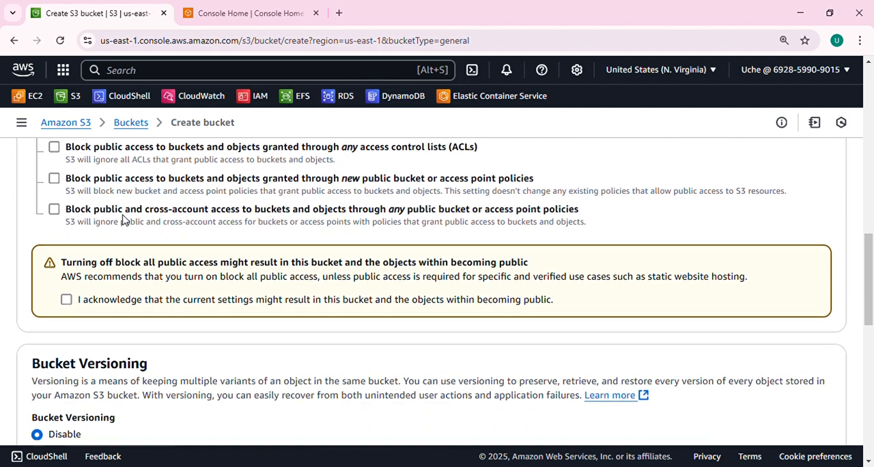
scroll(124, 220, up, 2)
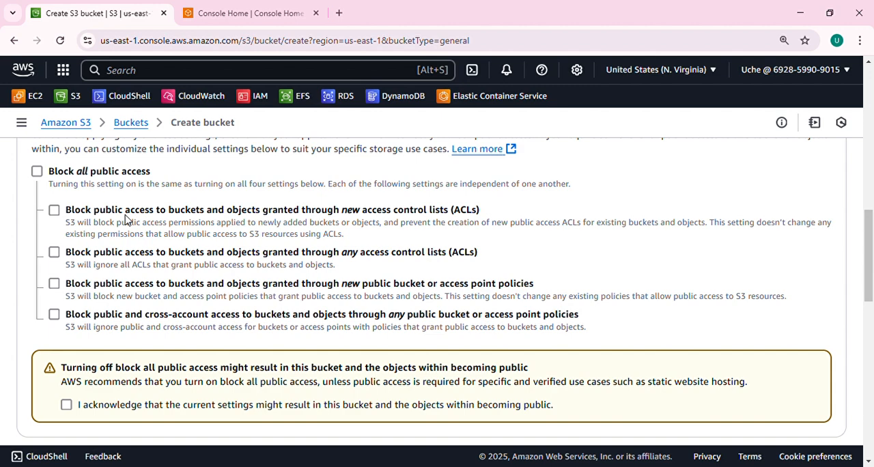
scroll(125, 219, up, 1)
scroll(124, 273, down, 3)
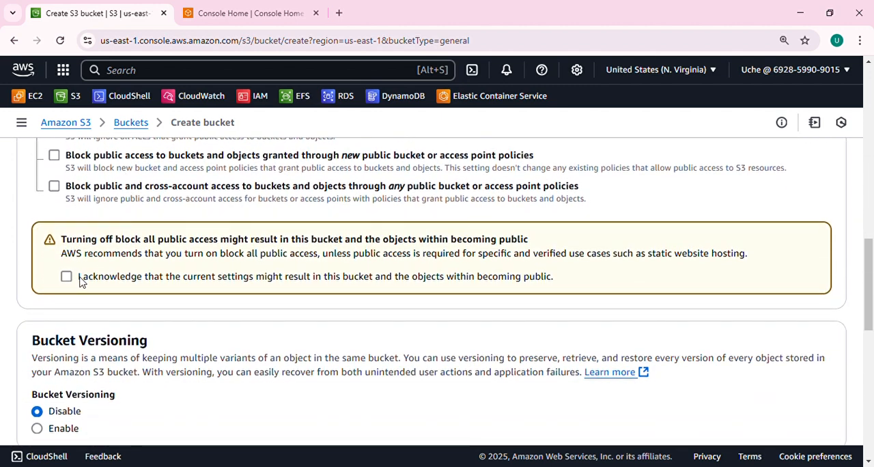
click(68, 277)
Create the bucket, leaving versioning, tags, encryption and bucket key at their default settings
scroll(113, 261, down, 5)
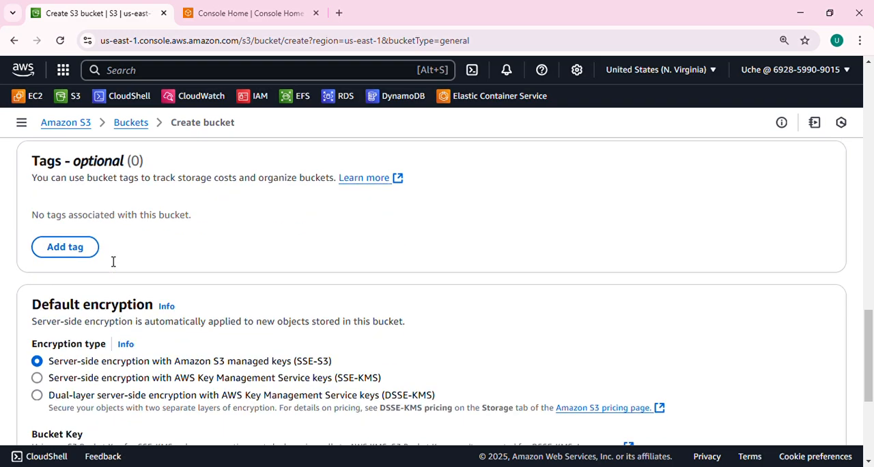
scroll(114, 261, down, 3)
scroll(113, 259, up, 5)
scroll(109, 246, up, 1)
scroll(110, 250, down, 5)
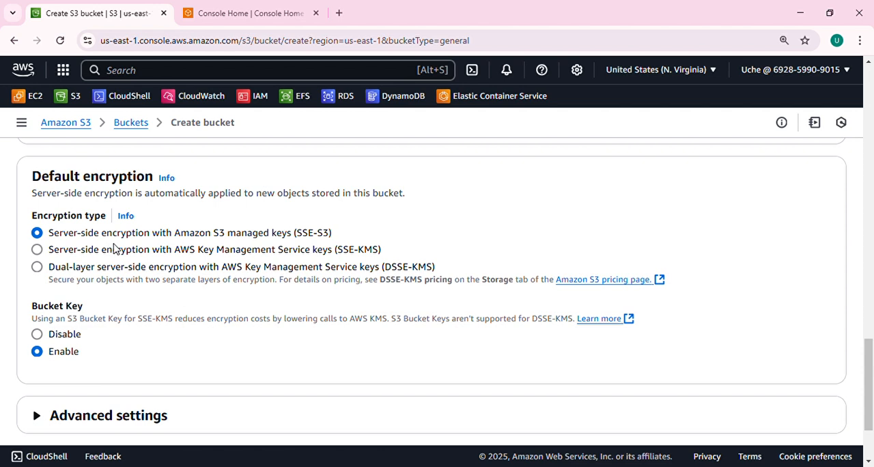
scroll(341, 267, down, 1)
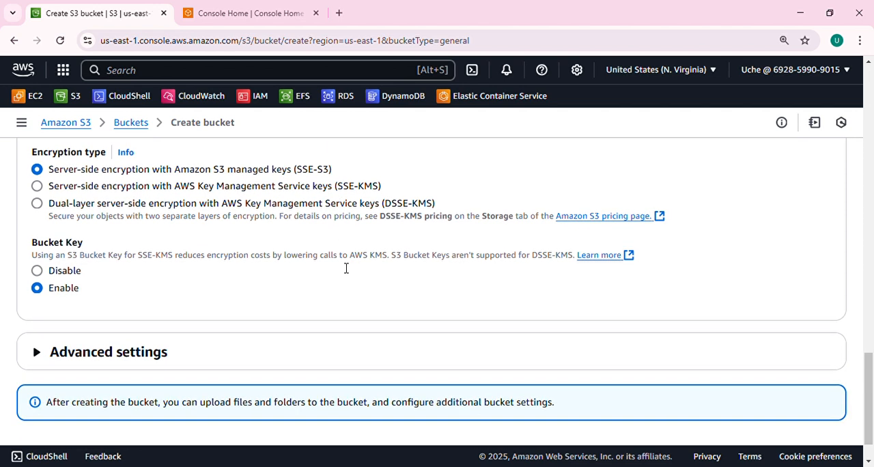
scroll(344, 267, down, 1)
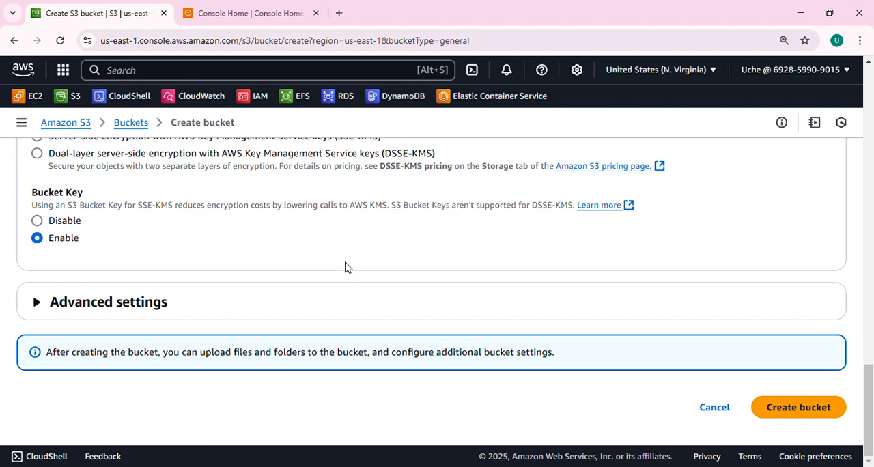
click(795, 407)
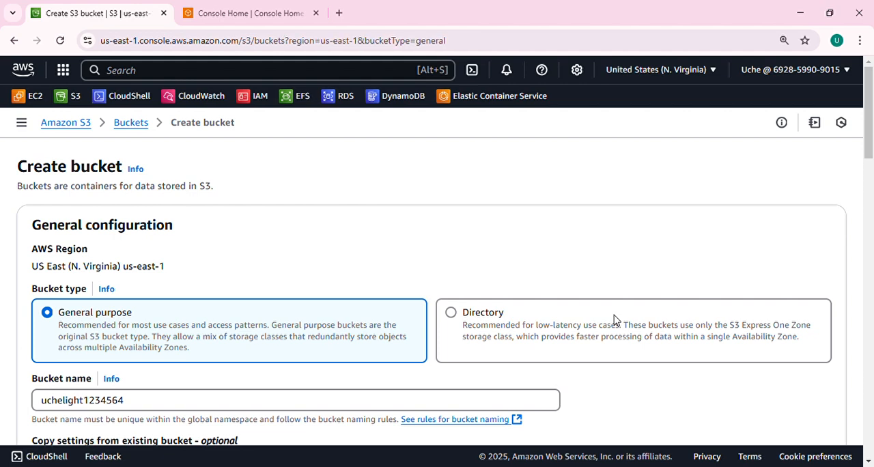
Open the uchelight1234564 bucket and go to the static website hosting section of its properties
scroll(513, 338, down, 2)
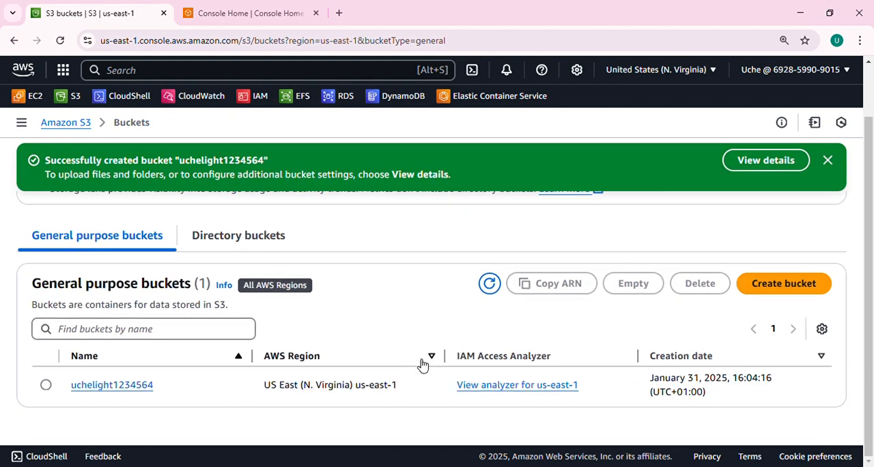
click(112, 386)
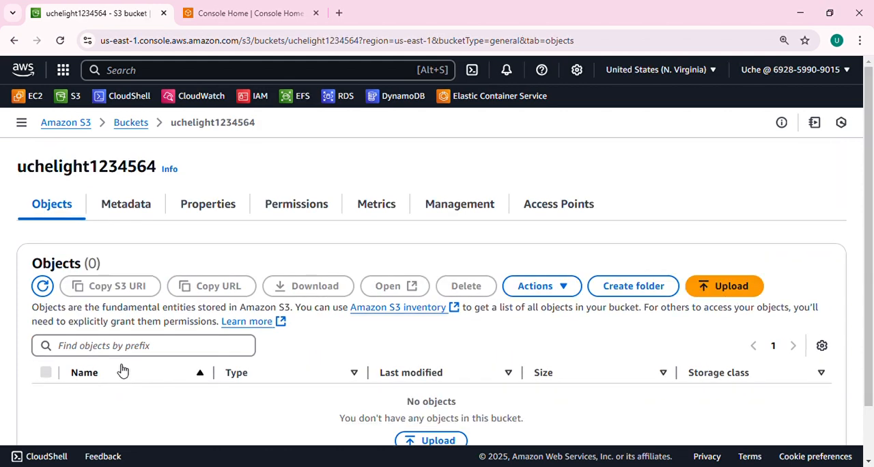
click(212, 205)
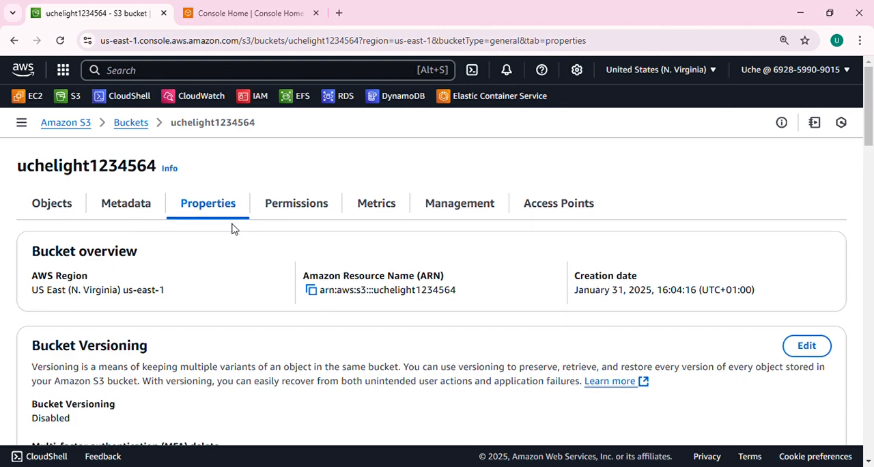
scroll(232, 229, down, 3)
scroll(239, 233, down, 3)
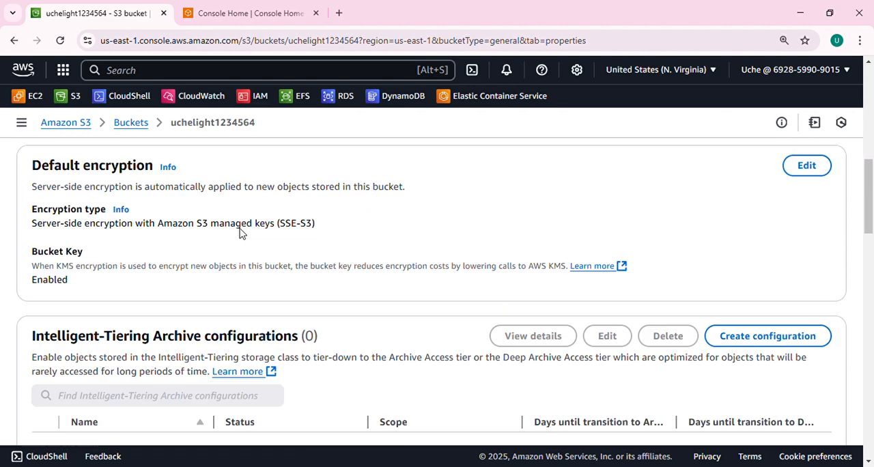
scroll(239, 233, down, 15)
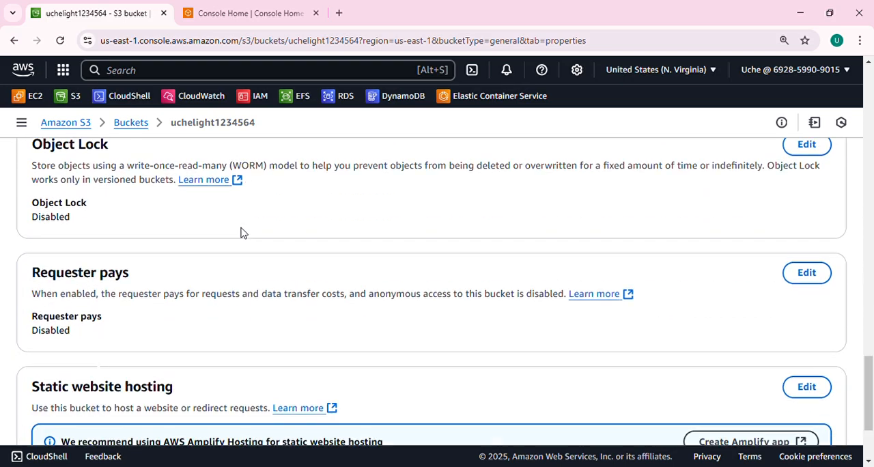
scroll(243, 232, down, 2)
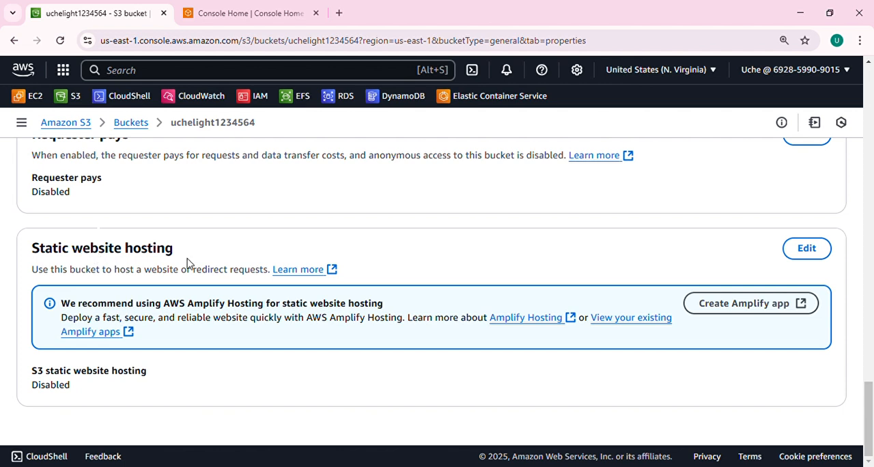
Edit the bucket's static website hosting and enable it, keeping the Host a static website type
click(812, 257)
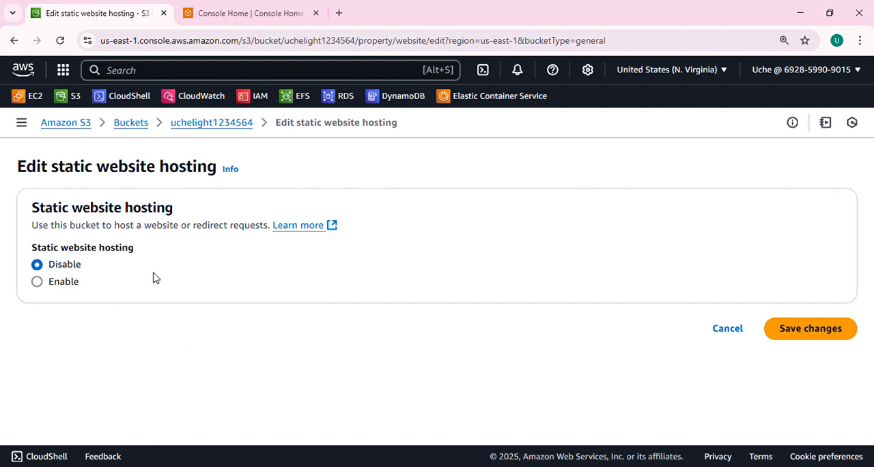
click(38, 284)
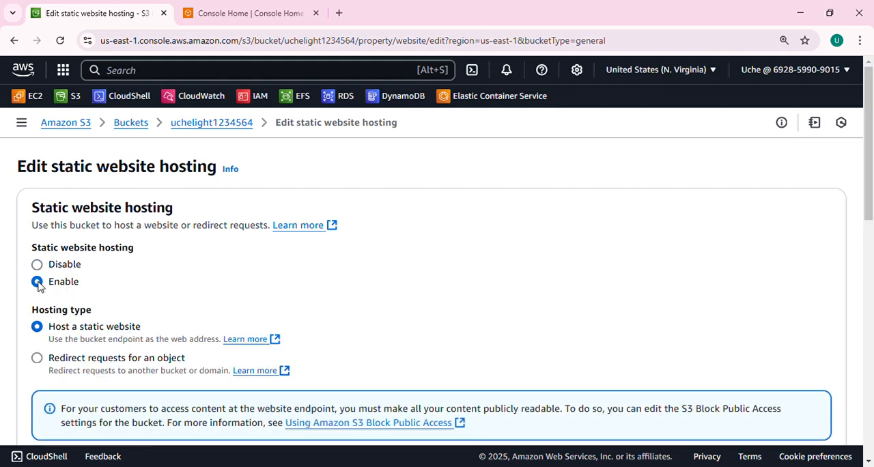
scroll(342, 302, down, 3)
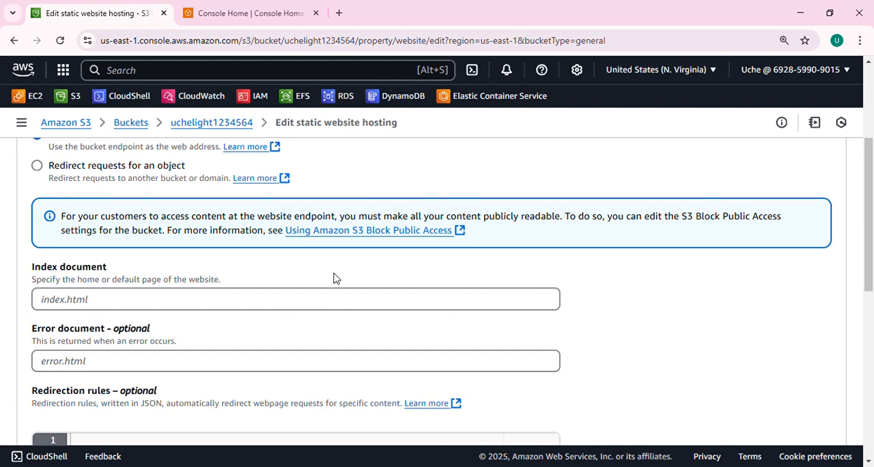
scroll(334, 275, up, 3)
scroll(334, 275, down, 3)
Set the index document to Index.html and save the static website hosting changes
click(134, 303)
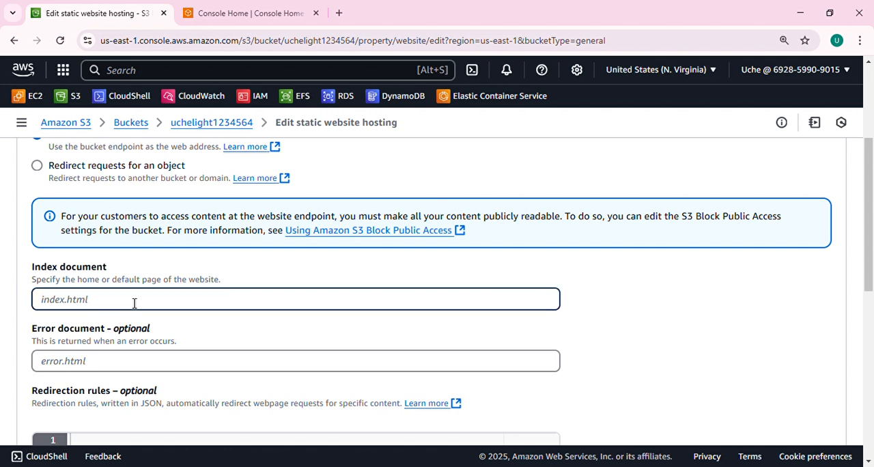
text(Index.html)
scroll(241, 328, down, 7)
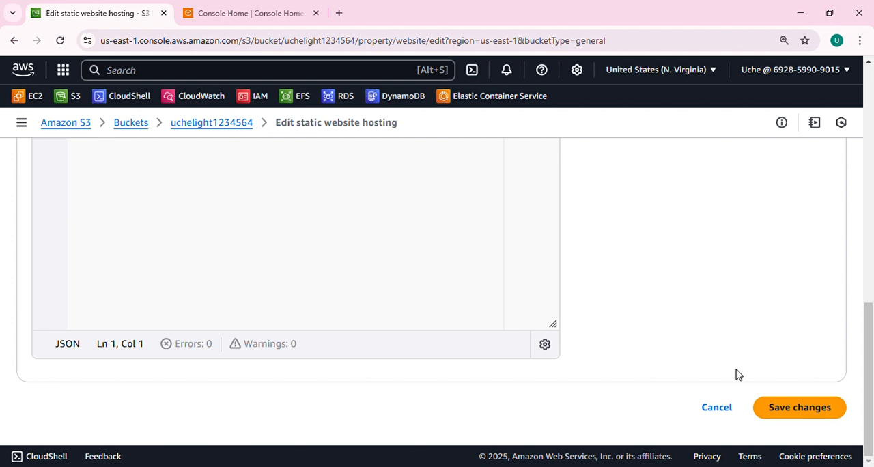
click(790, 412)
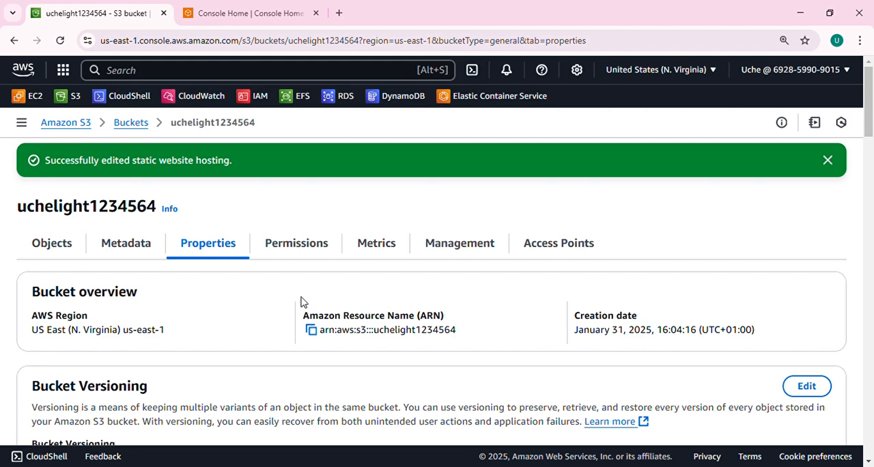
Upload the local file Index.html to the bucket's objects and dismiss the upload notification
click(51, 245)
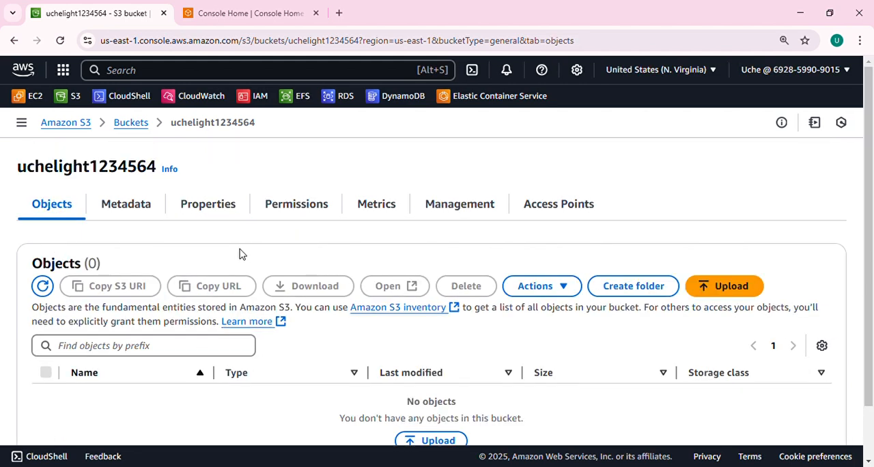
scroll(261, 253, down, 1)
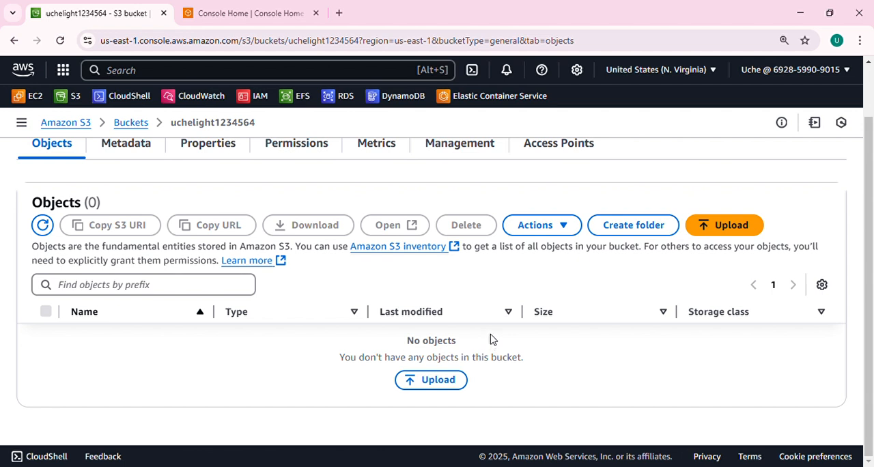
click(707, 229)
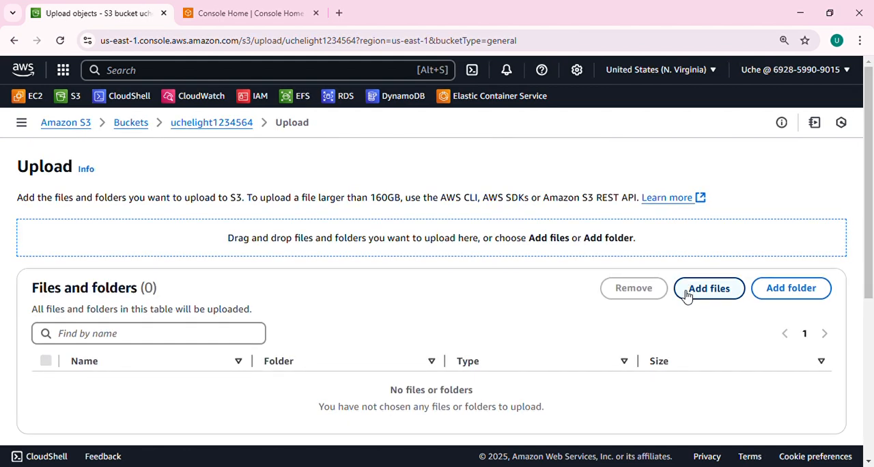
click(708, 292)
click(322, 290)
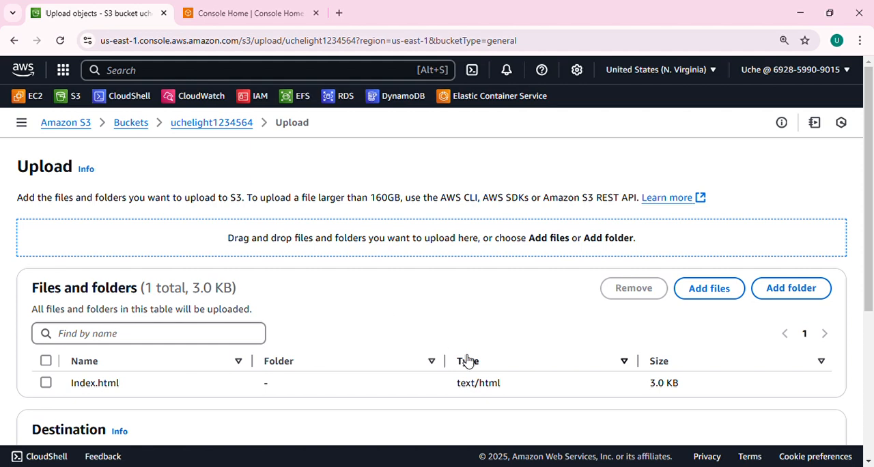
scroll(462, 359, down, 4)
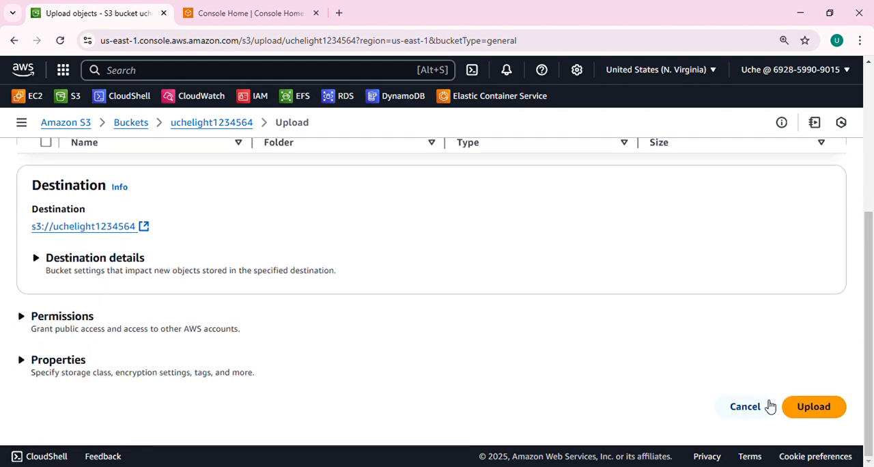
click(813, 408)
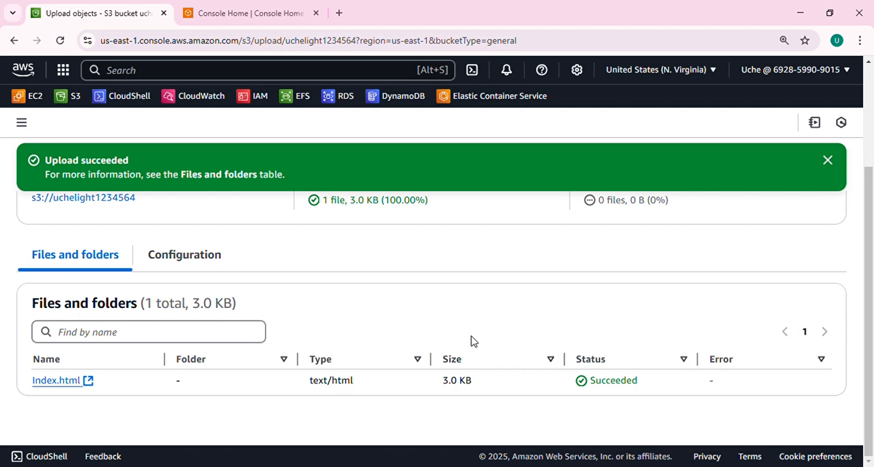
click(828, 161)
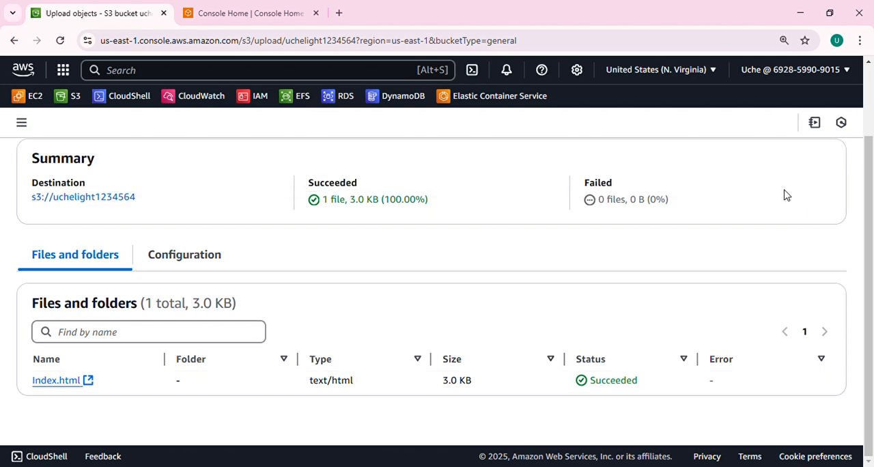
Close the upload status page and open the uchelight1234564 bucket's policy for editing from its permissions
scroll(393, 312, up, 3)
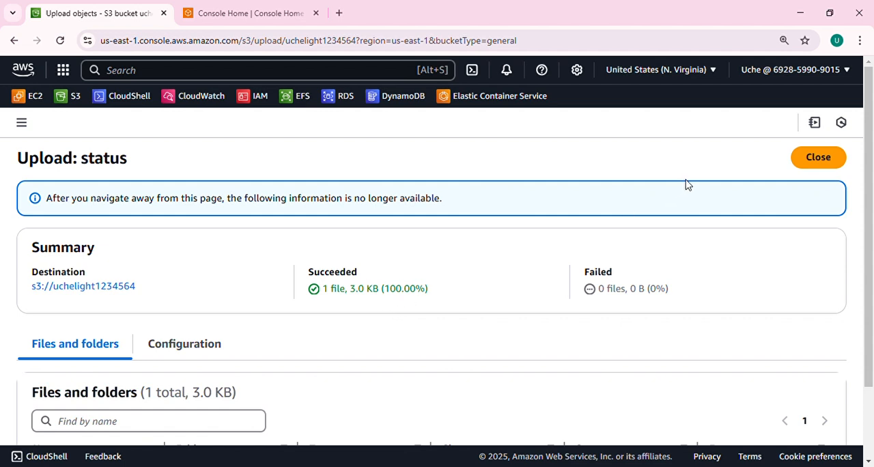
click(826, 158)
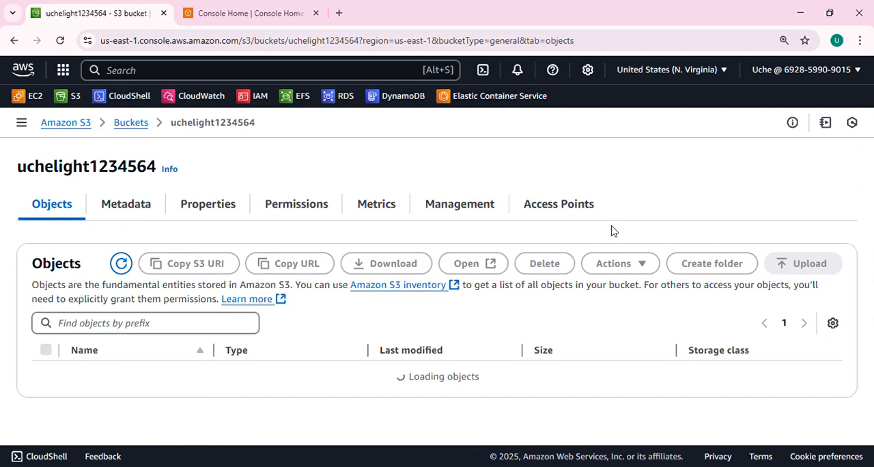
click(320, 211)
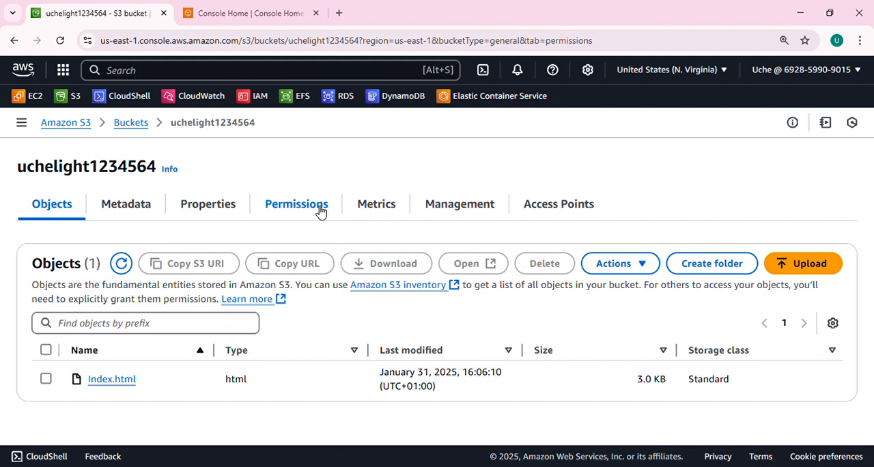
scroll(499, 328, down, 2)
scroll(494, 315, down, 3)
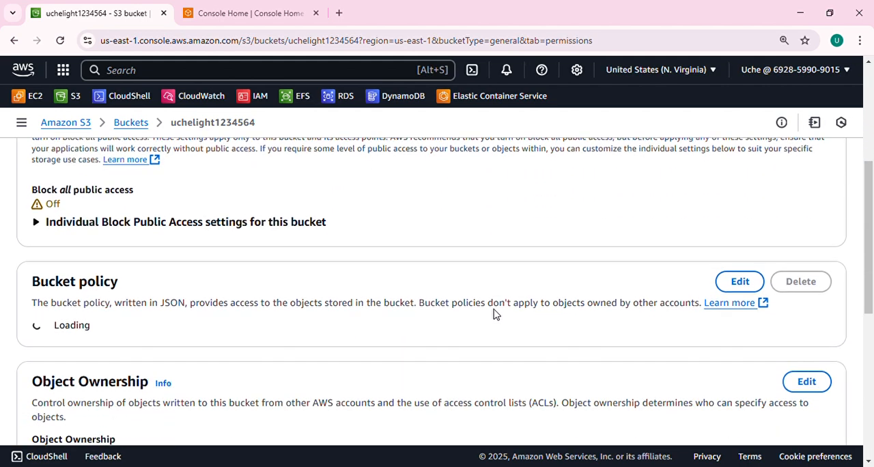
scroll(432, 292, up, 5)
scroll(430, 289, down, 5)
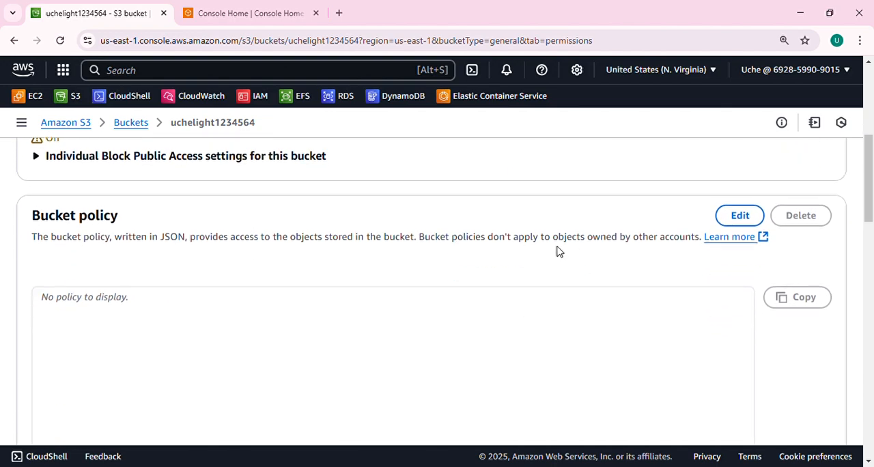
click(737, 217)
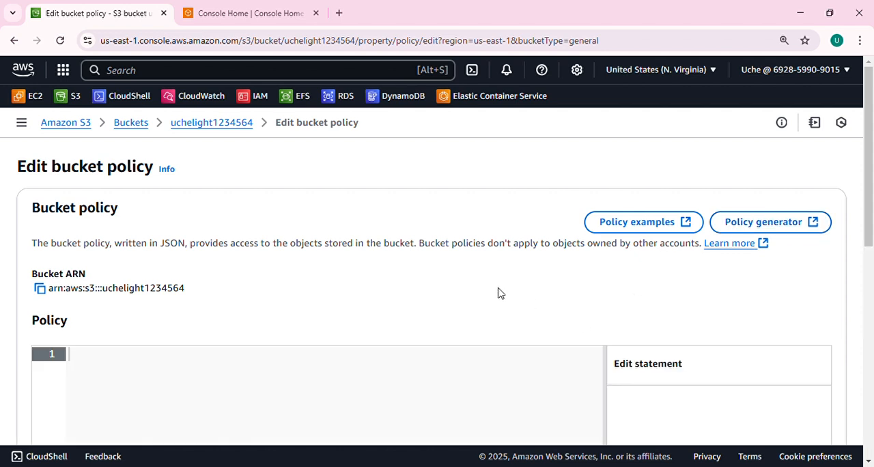
Paste the prepared JSON into the bucket policy: version 2012-10-17, Statement1, Effect Allow, Principal *, Action s3:GetObject and an empty Resource
scroll(502, 293, down, 2)
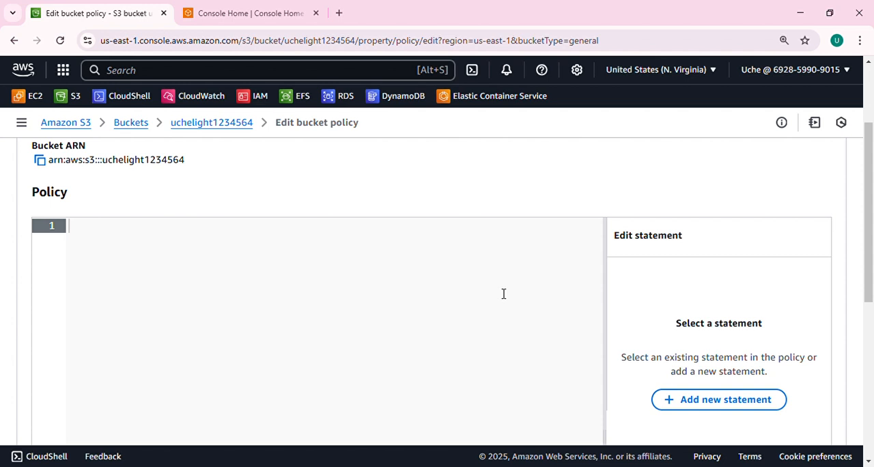
scroll(501, 294, up, 2)
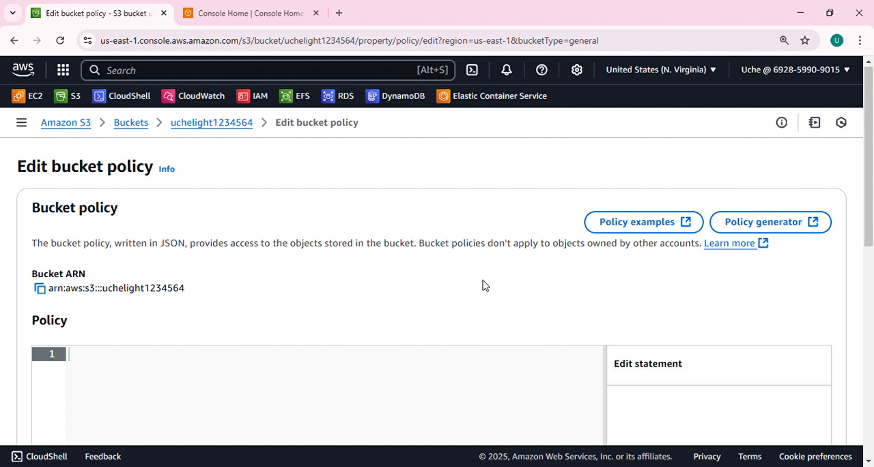
scroll(484, 286, down, 1)
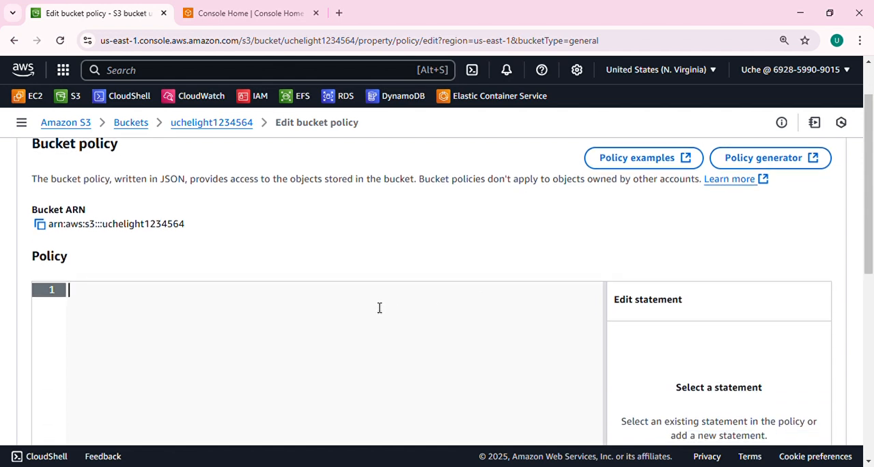
click(629, 466)
click(669, 263)
text({   "Version": "2012-10-17",   "Statement": [     {       "Sid": "Statement1",       "Effect": "Allow",       "Principal": "*",       "Action": "s3:GetObject",       "Resource": ""     }   ] })
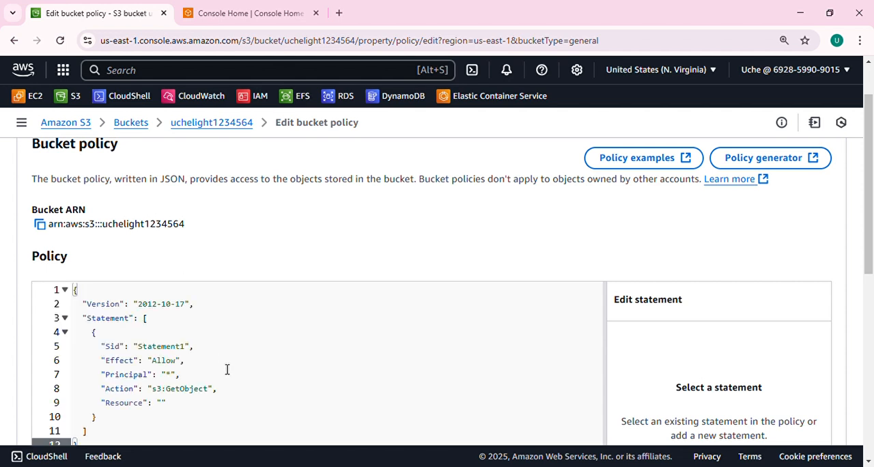
scroll(288, 341, down, 2)
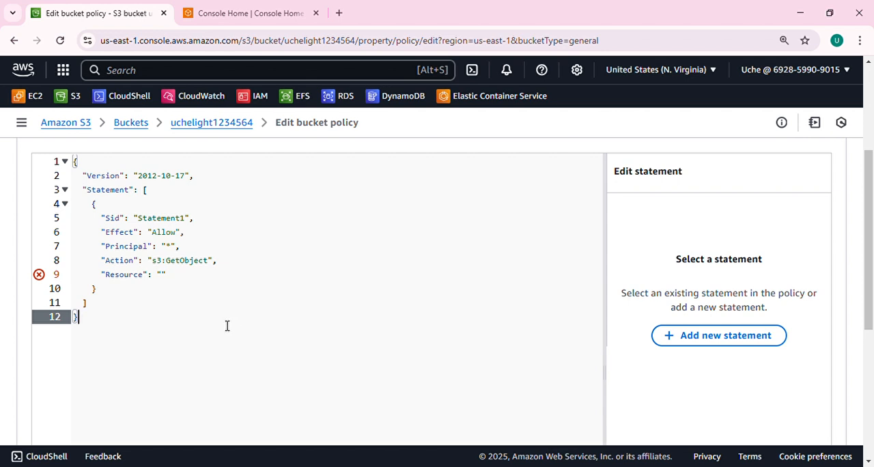
Copy the bucket ARN and paste it between the quotes of the policy's Resource as arn:aws:s3:::uchelight1234564
scroll(198, 307, up, 1)
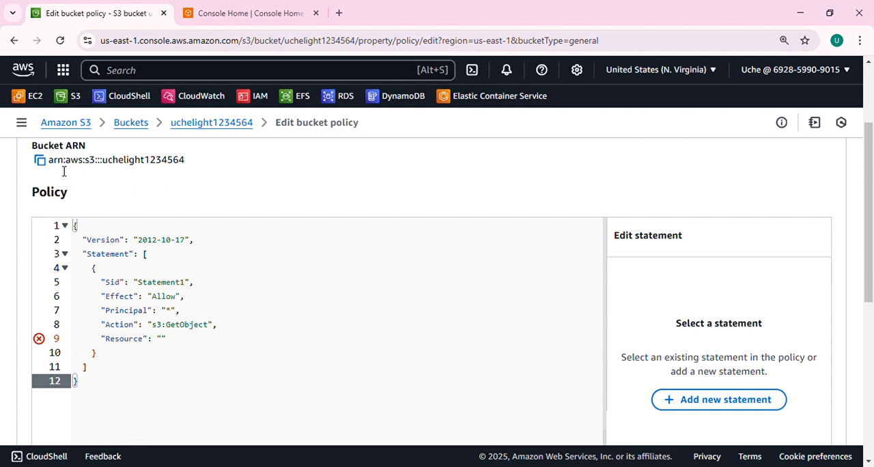
click(40, 161)
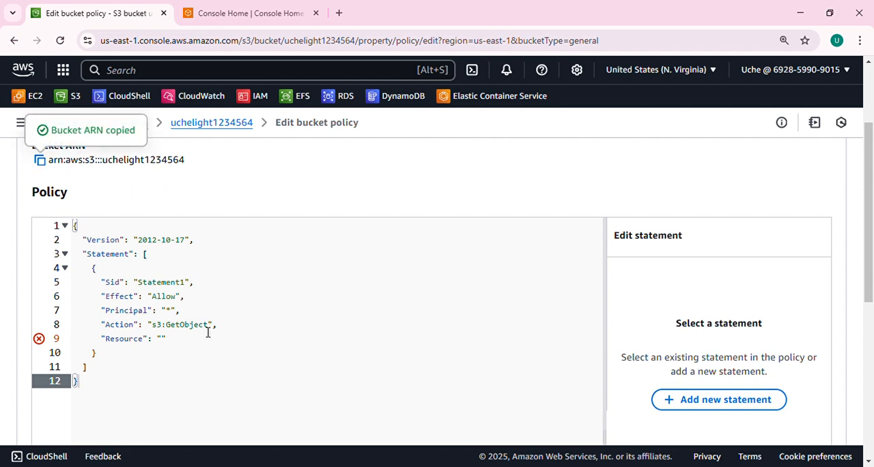
click(165, 340)
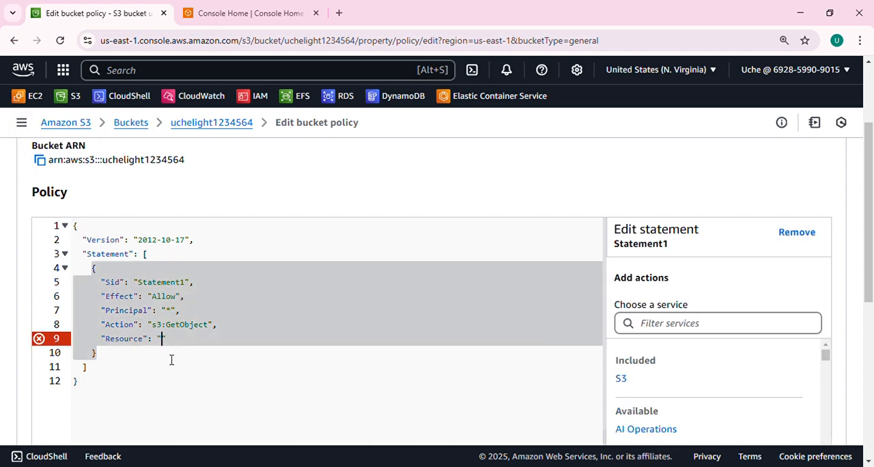
key(ctrl+v)
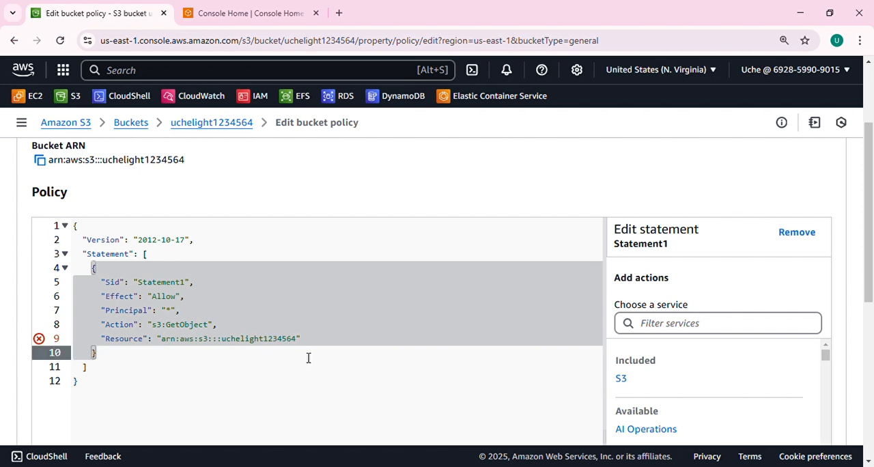
click(499, 250)
Try to save the bucket policy with the bare bucket ARN as its resource and read the API response
scroll(485, 267, down, 3)
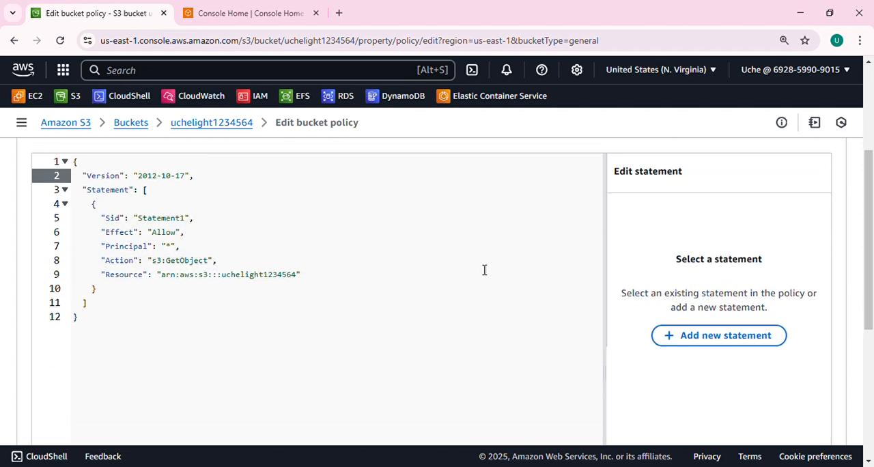
scroll(485, 283, down, 5)
click(809, 404)
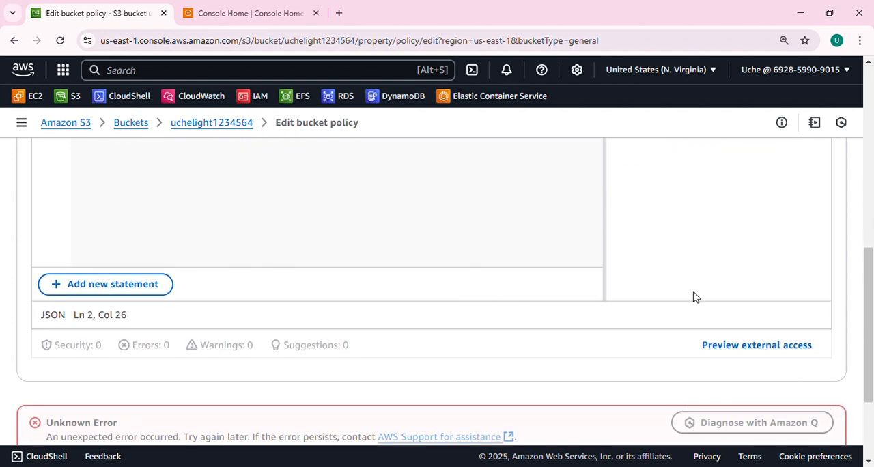
scroll(693, 297, down, 3)
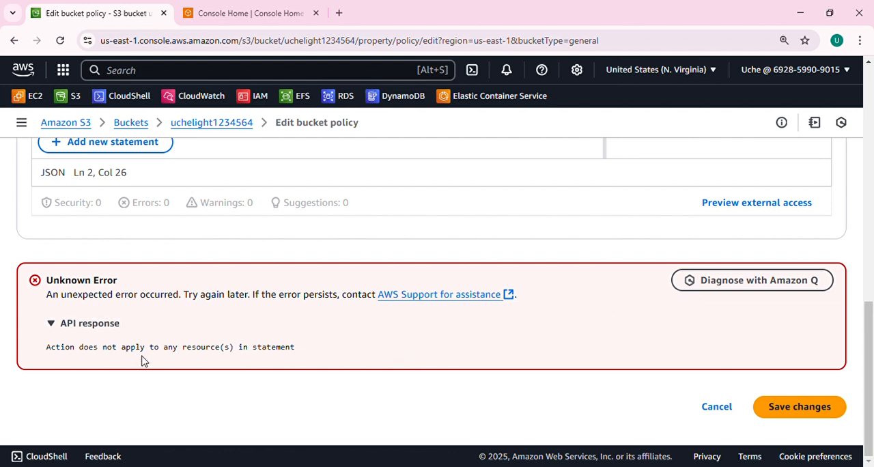
Append /* to the bucket ARN in the policy's Resource and save the bucket policy changes
scroll(294, 355, up, 10)
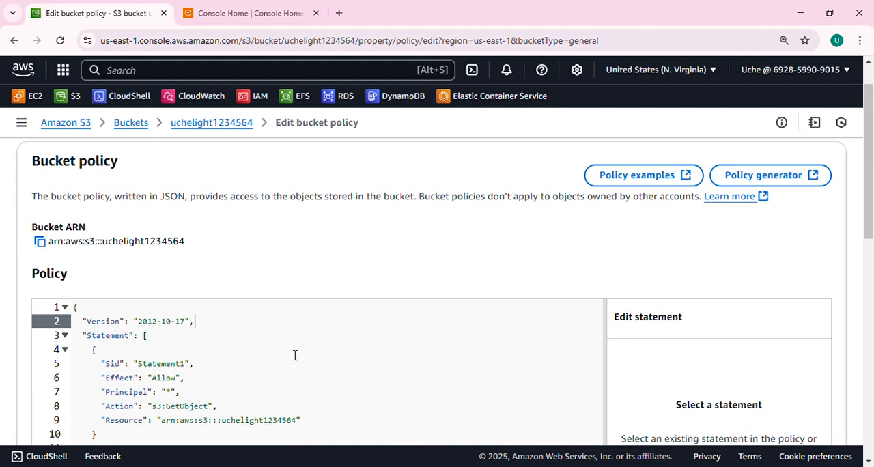
scroll(295, 355, down, 1)
click(229, 306)
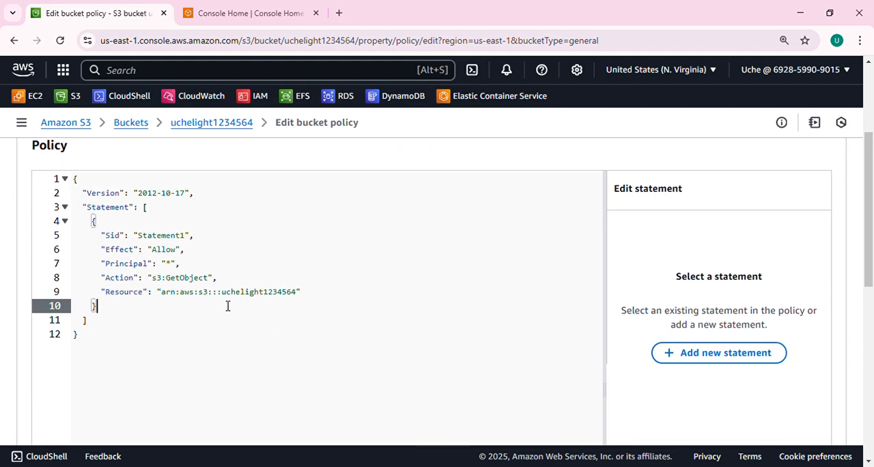
click(297, 294)
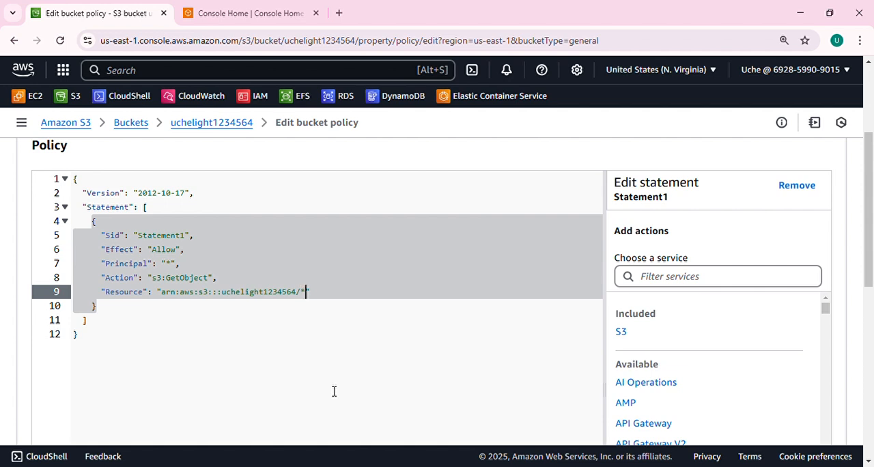
click(369, 386)
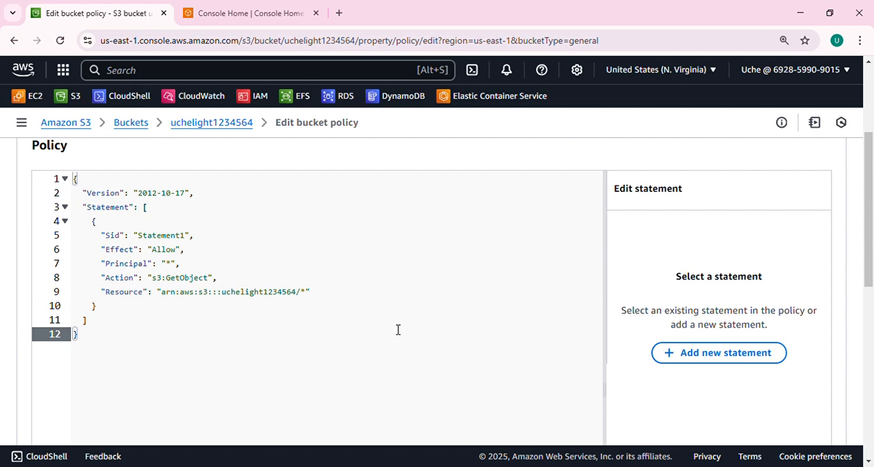
scroll(396, 338, down, 2)
scroll(405, 325, down, 5)
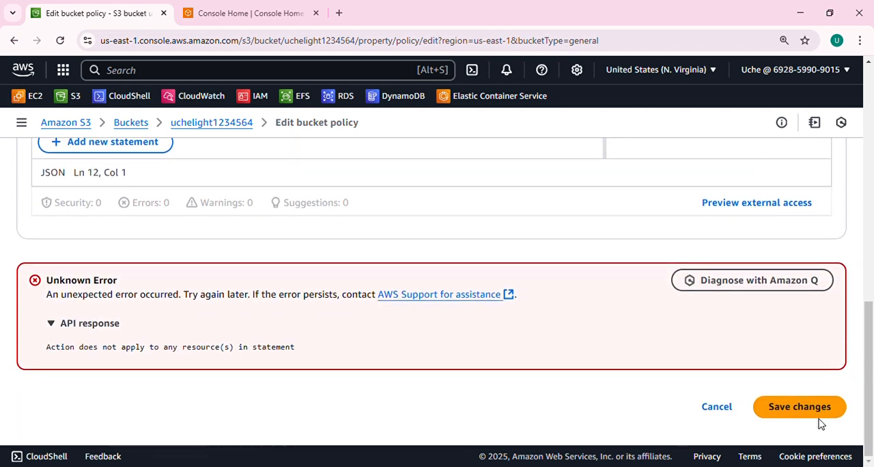
click(817, 410)
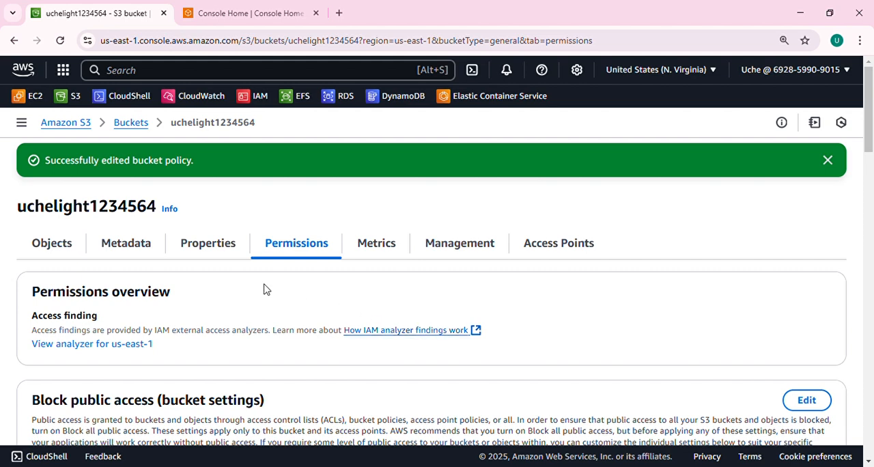
Open the bucket website endpoint from the static website hosting properties and select the calculator's Bulk Volume field
click(217, 249)
scroll(215, 262, down, 10)
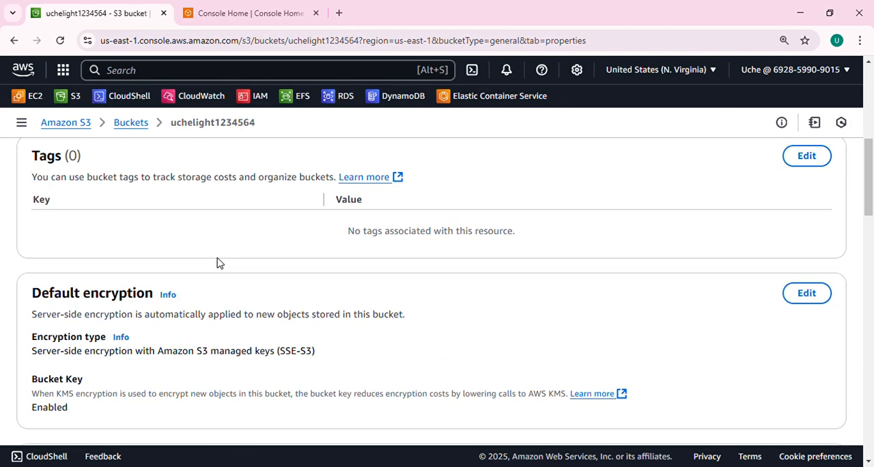
scroll(220, 265, down, 8)
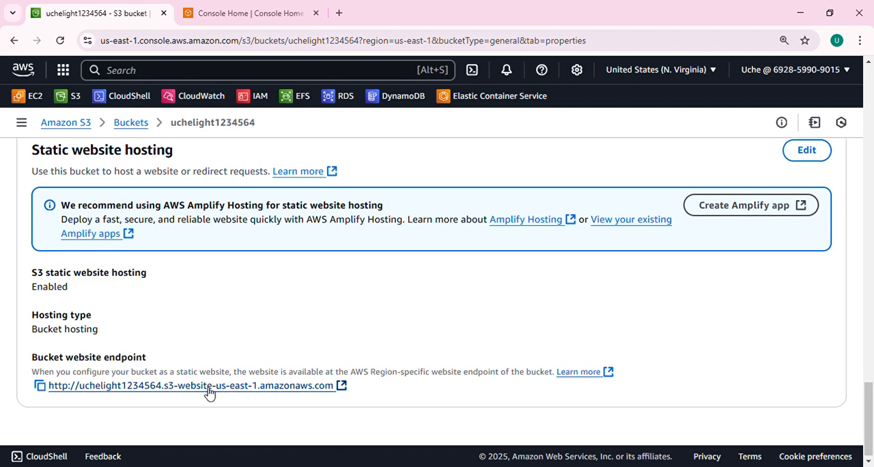
click(162, 386)
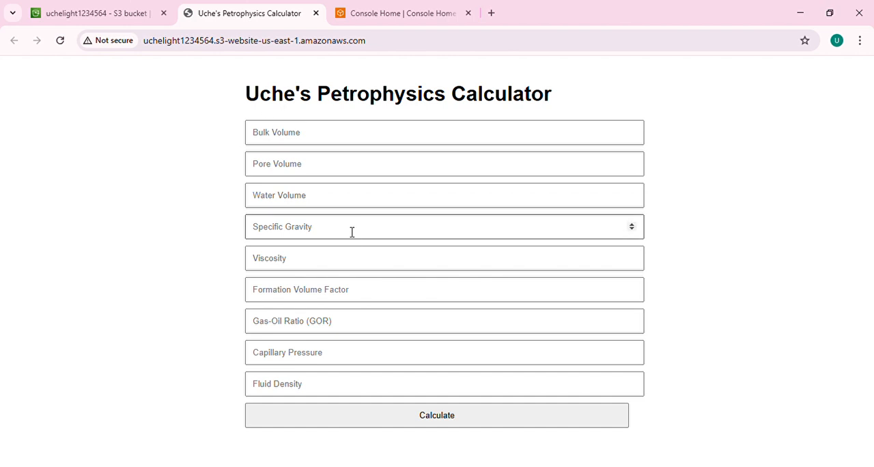
click(325, 136)
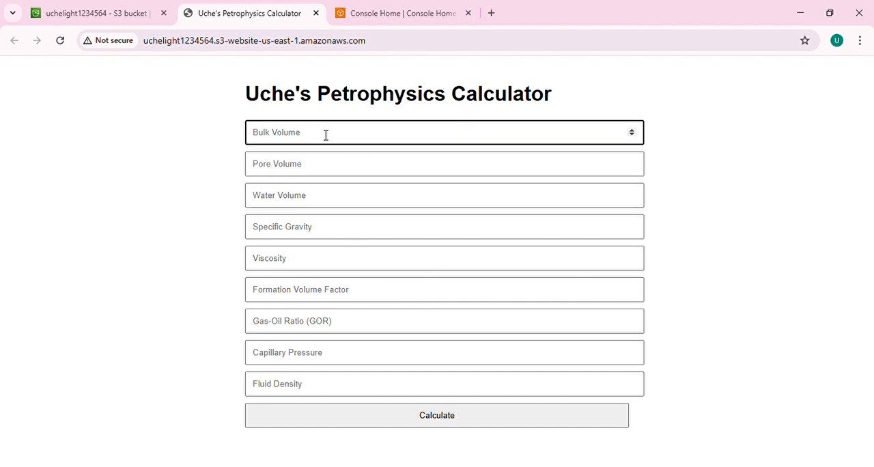